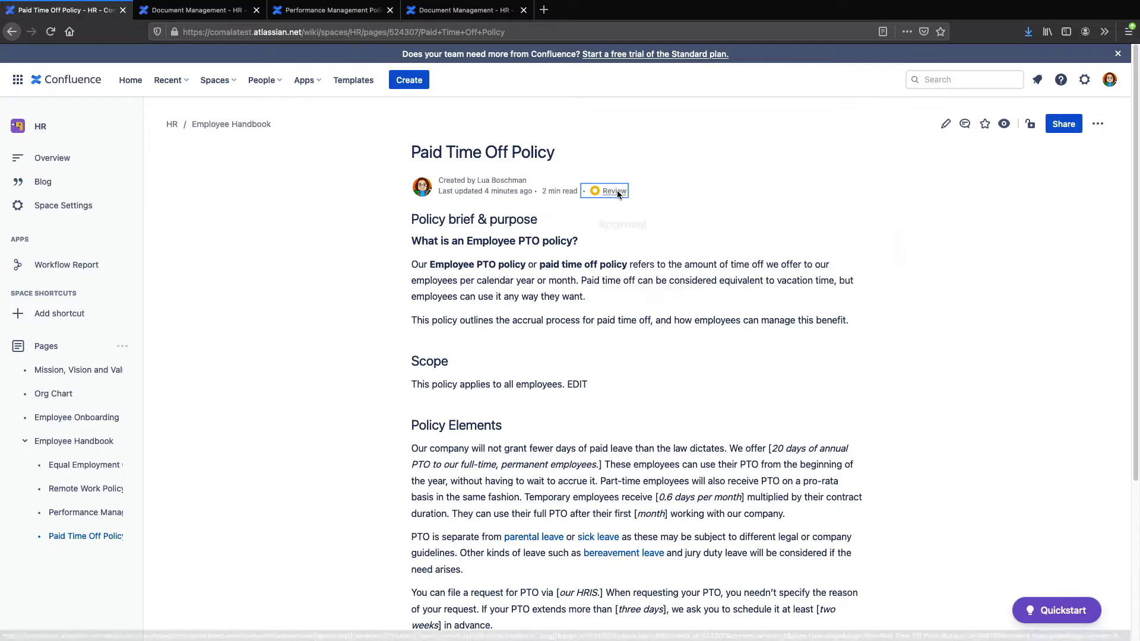
- Approve the Paid Time Off Policy page so its status changes from Review to Approved
left_click(611, 191)
left_click(632, 284)
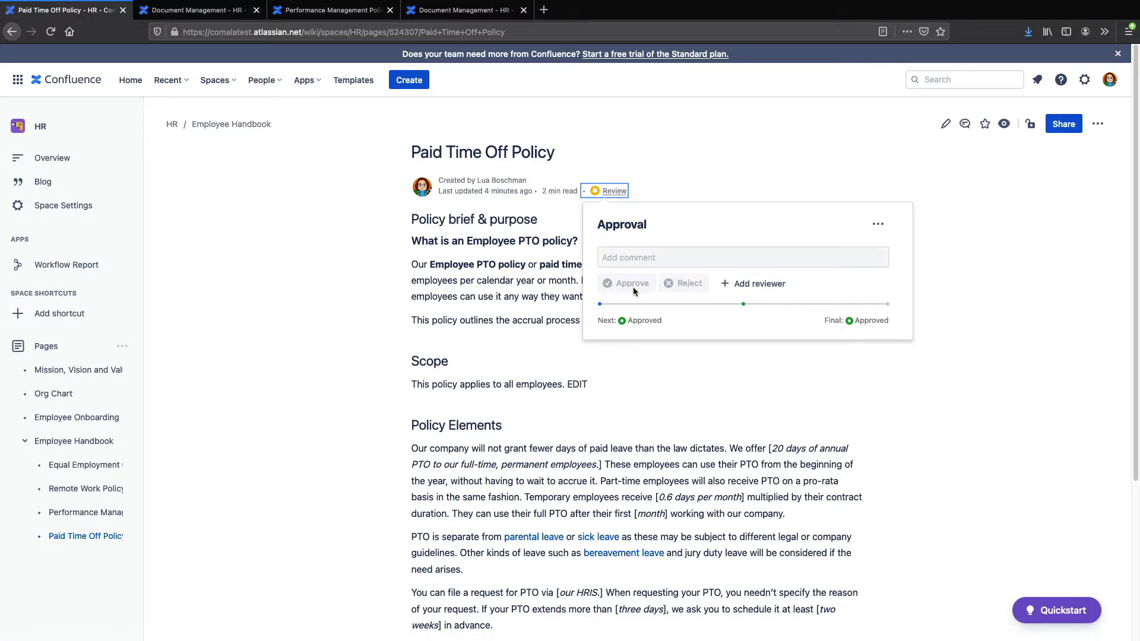
left_click(643, 340)
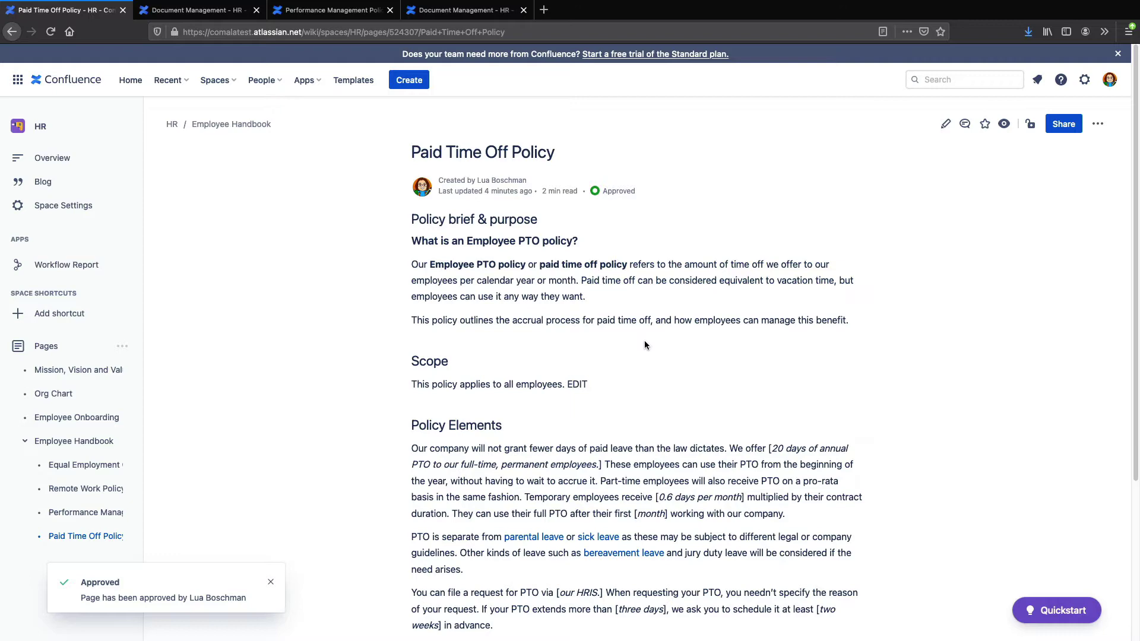
- View Add Workflow options on Performance Management Policy, then the HR Document Management settings
left_click(97, 511)
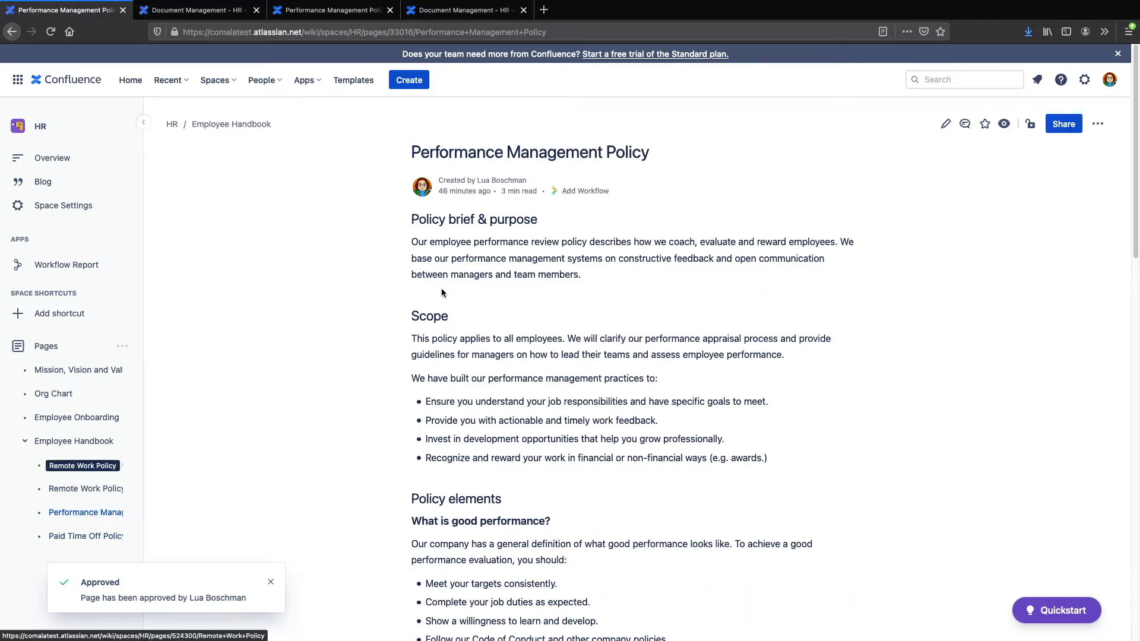
left_click(579, 193)
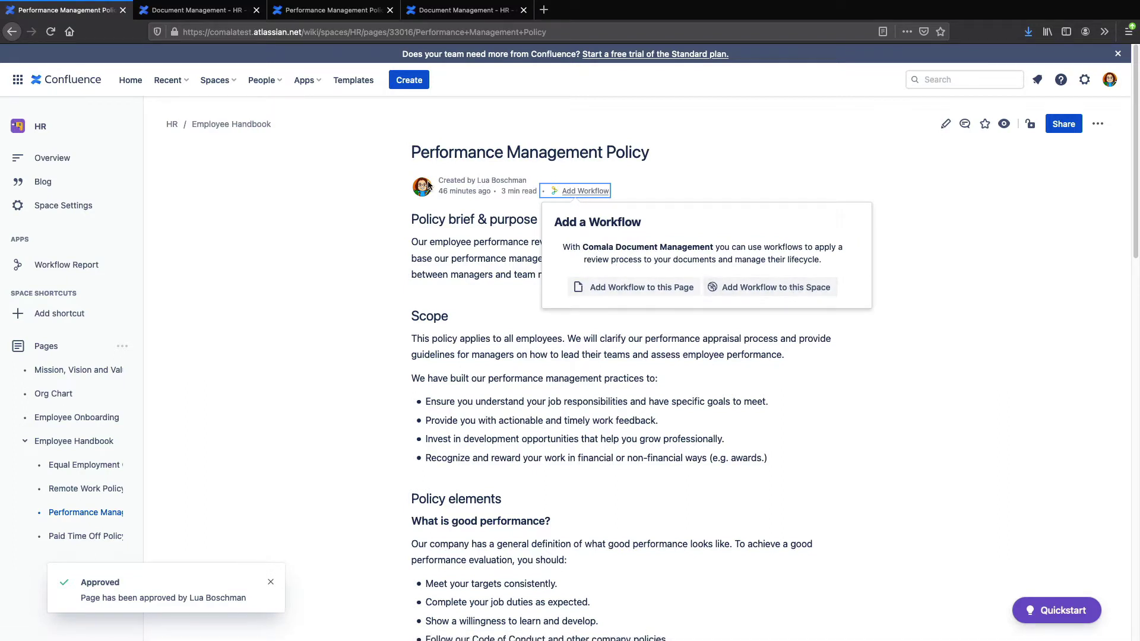
left_click(226, 12)
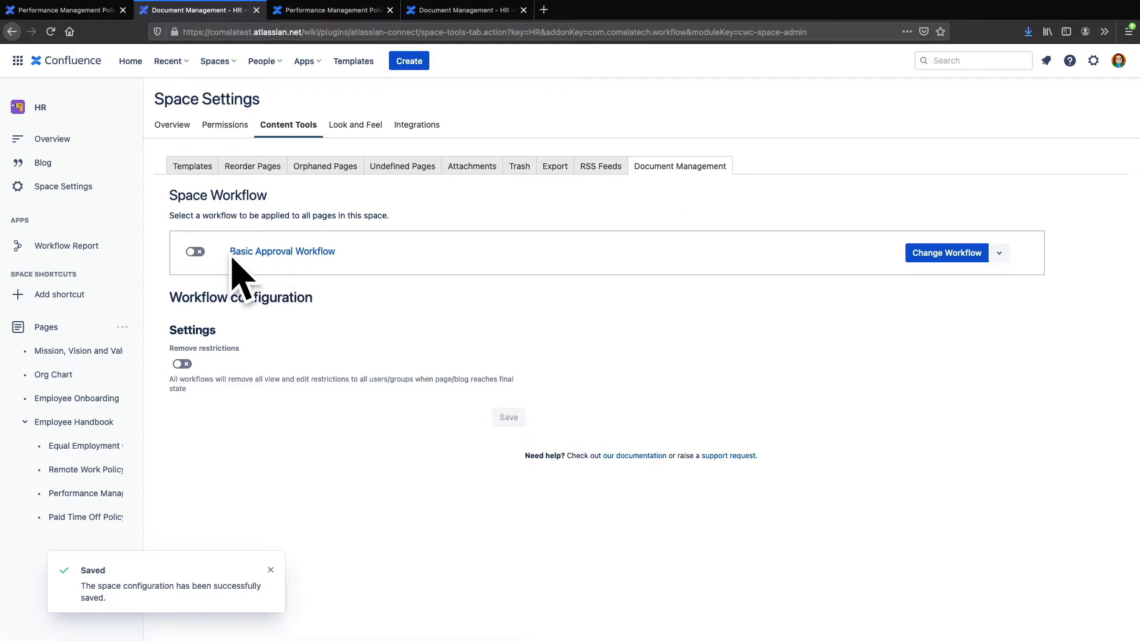
- Replace the HR space workflow with Quality Management System Workflow and switch it on
left_click(917, 257)
scroll(585, 378, "down", 1)
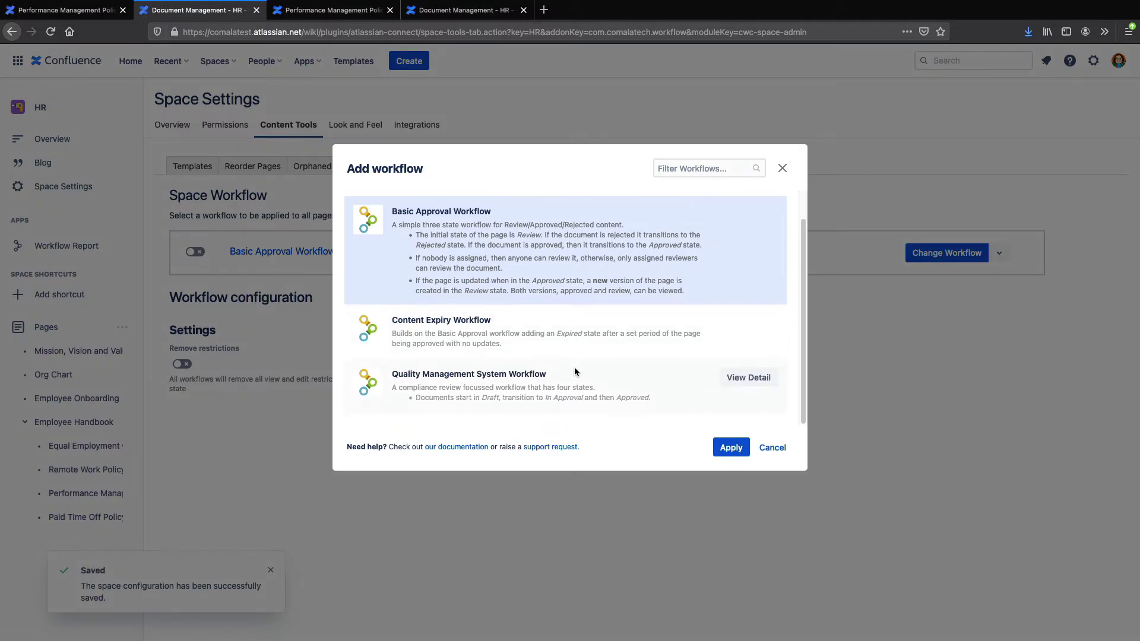
left_click(533, 379)
left_click(734, 452)
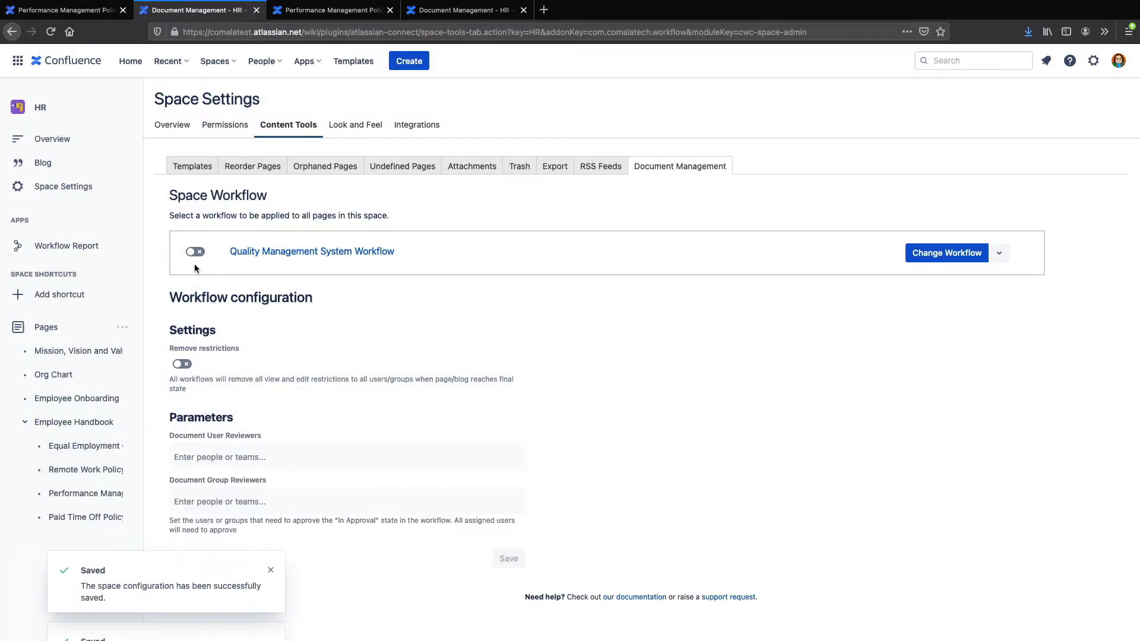
left_click(191, 253)
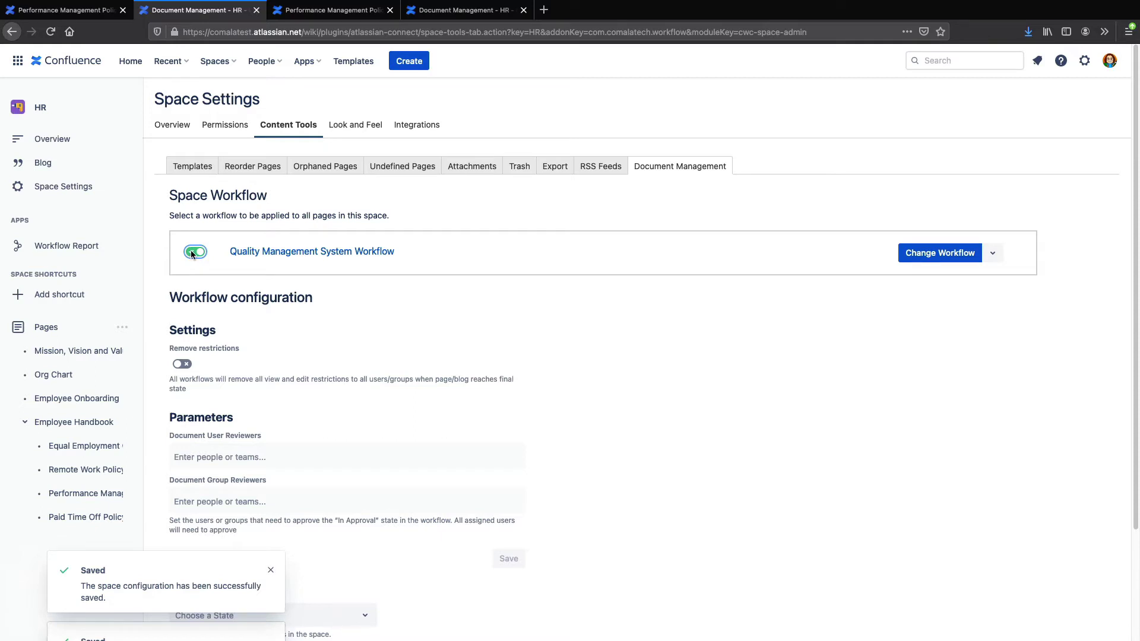
left_click(89, 494)
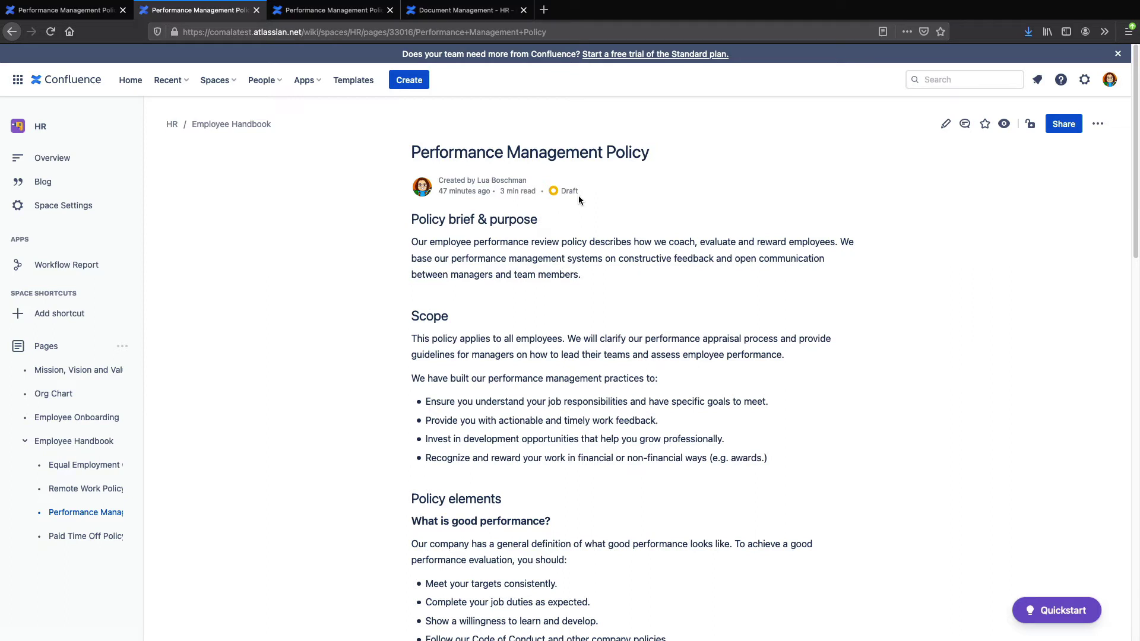
- Delete the stray 'EDIT' from the Paid Time Off Policy Scope line and republish it
left_click(95, 538)
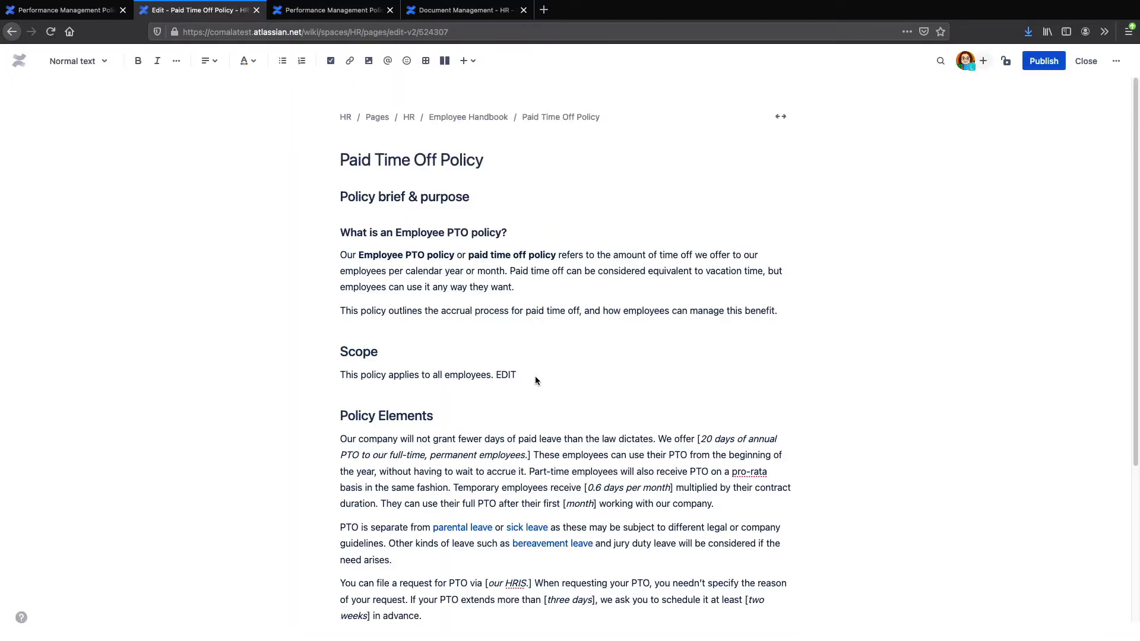
key("BackSpace")
key("BackSpace")
key("BackSpace")
key("BackSpace")
left_click(1041, 63)
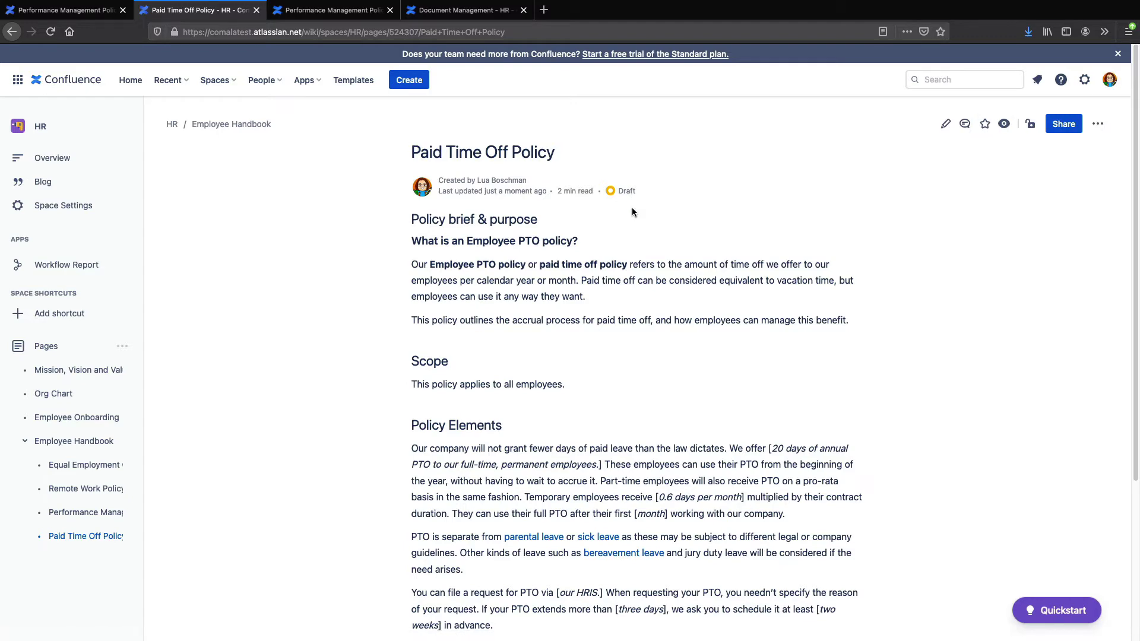
left_click(333, 10)
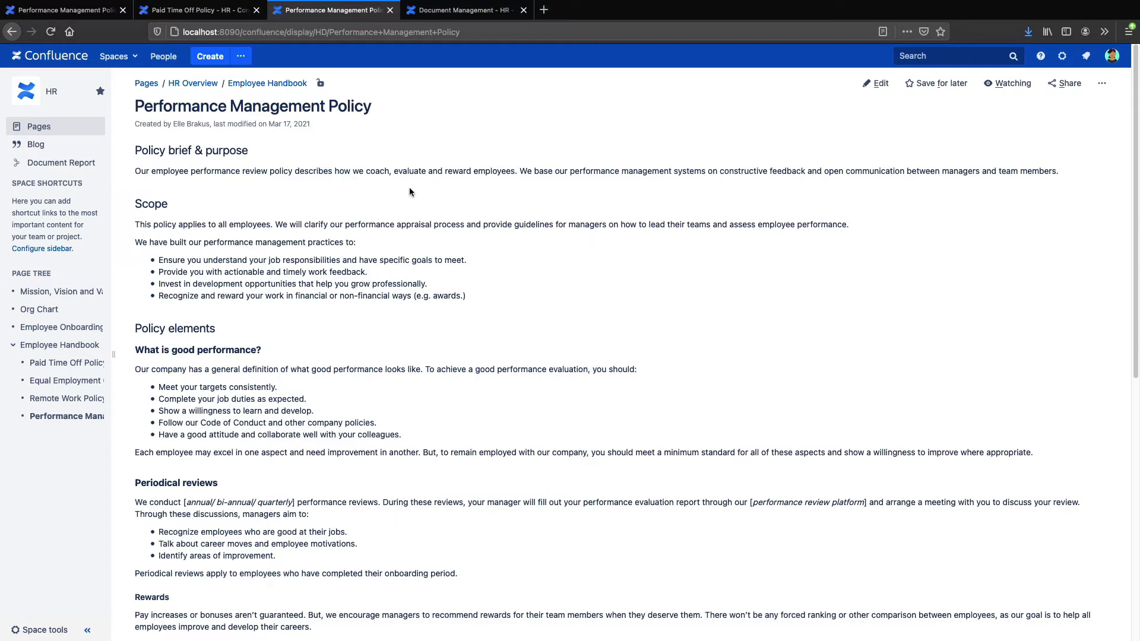
- Add Content Review Workflow to the Data Center HR space as a copied space workflow
left_click(461, 16)
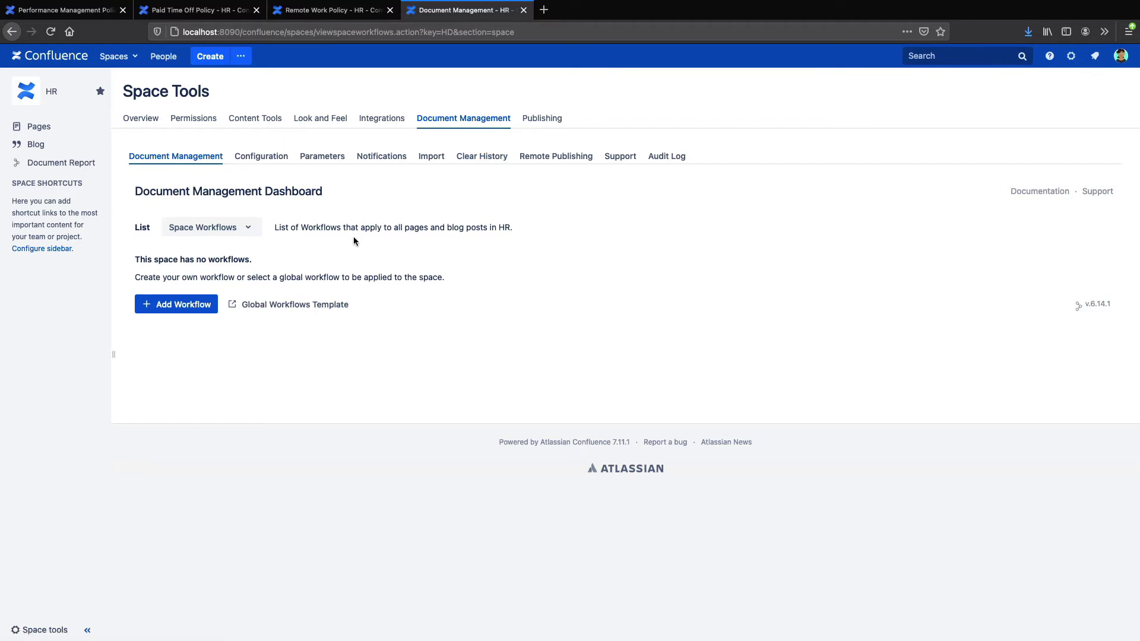
left_click(184, 306)
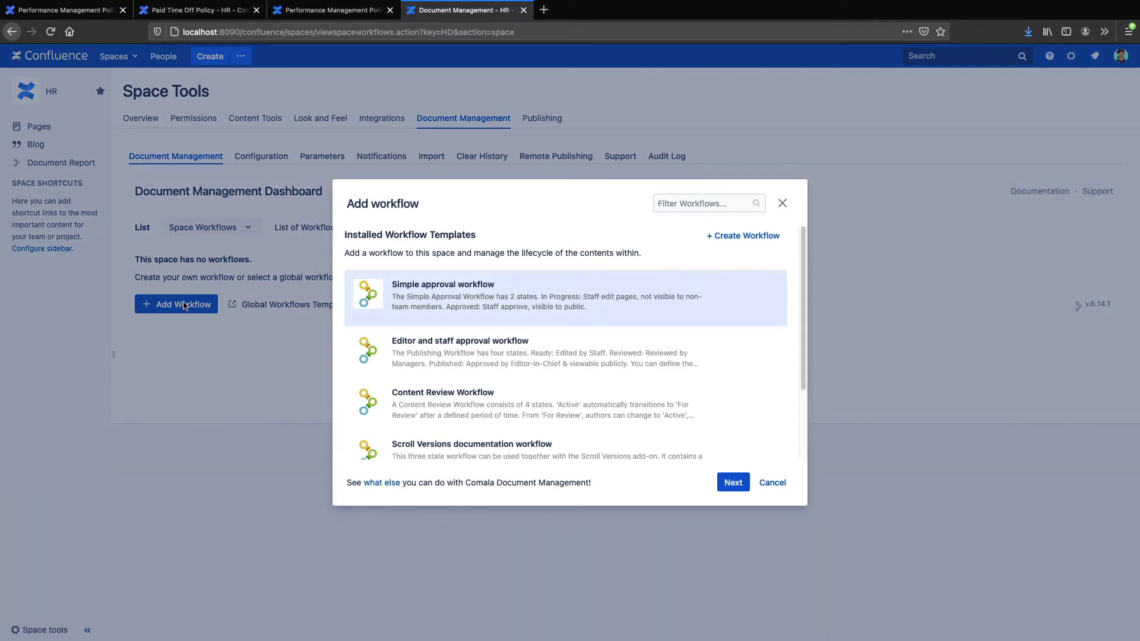
left_click(437, 399)
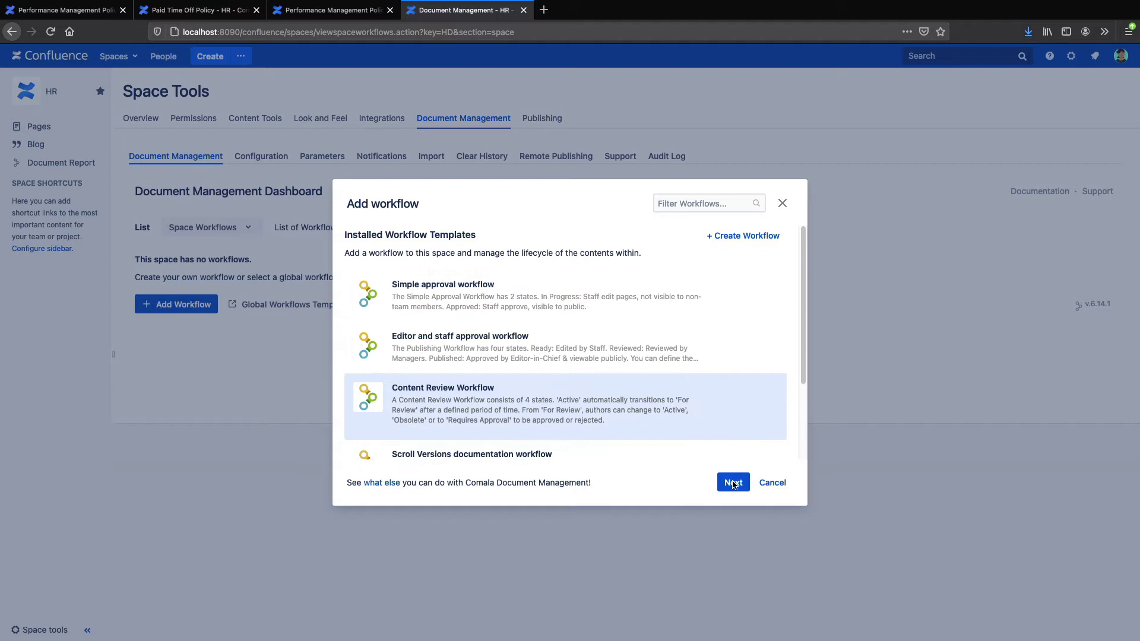
left_click(733, 482)
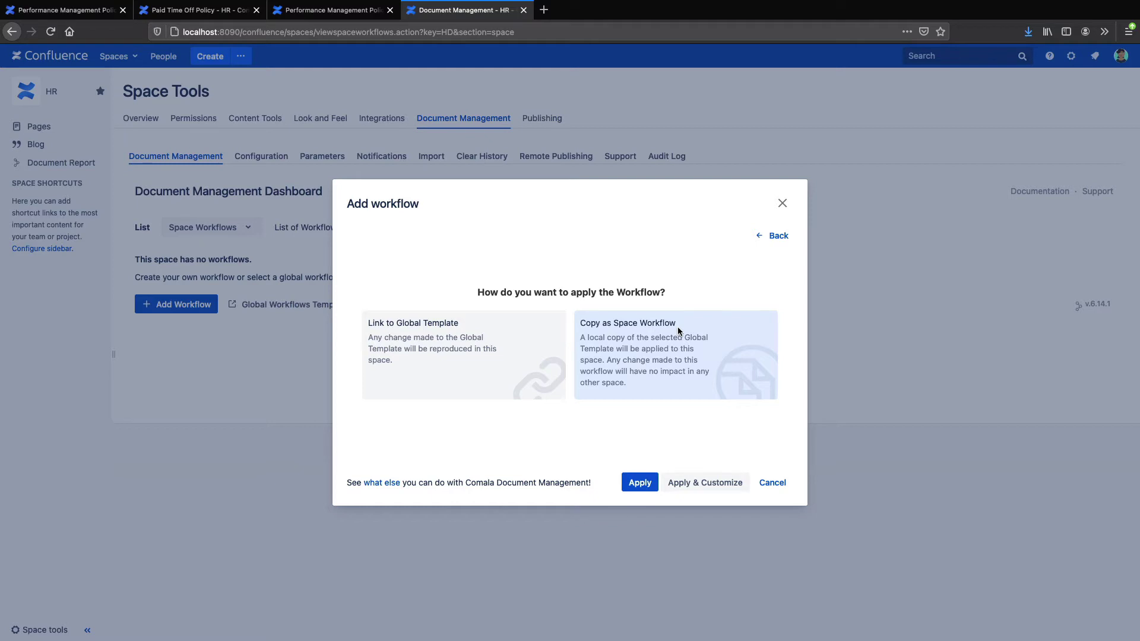
left_click(640, 483)
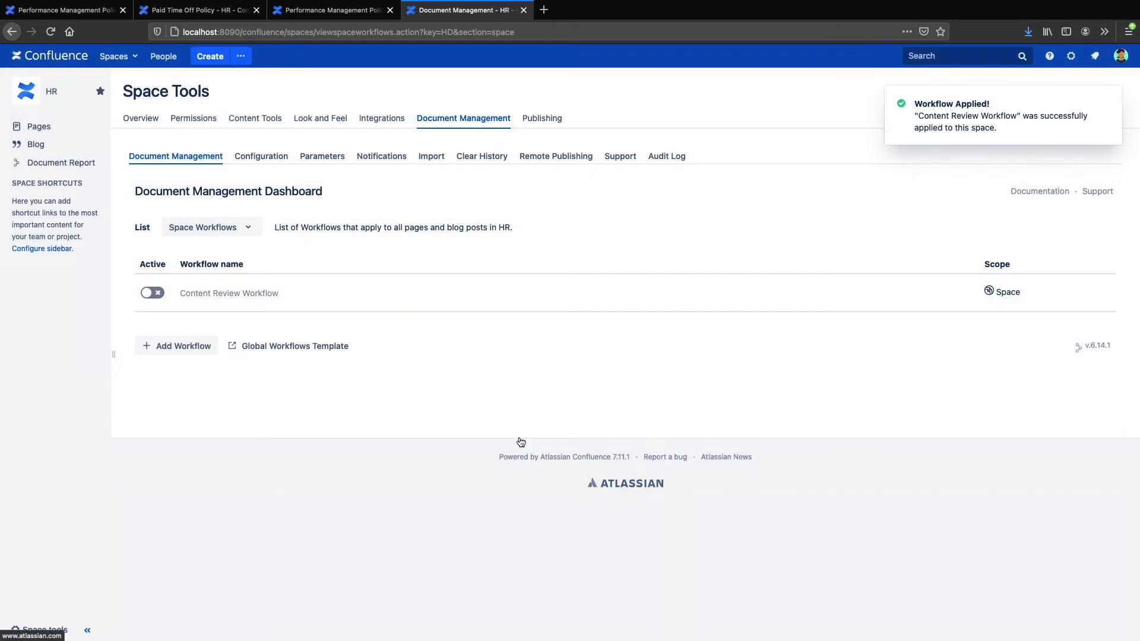
- Activate Content Review Workflow and confirm Performance Management Policy shows Active status
left_click(153, 294)
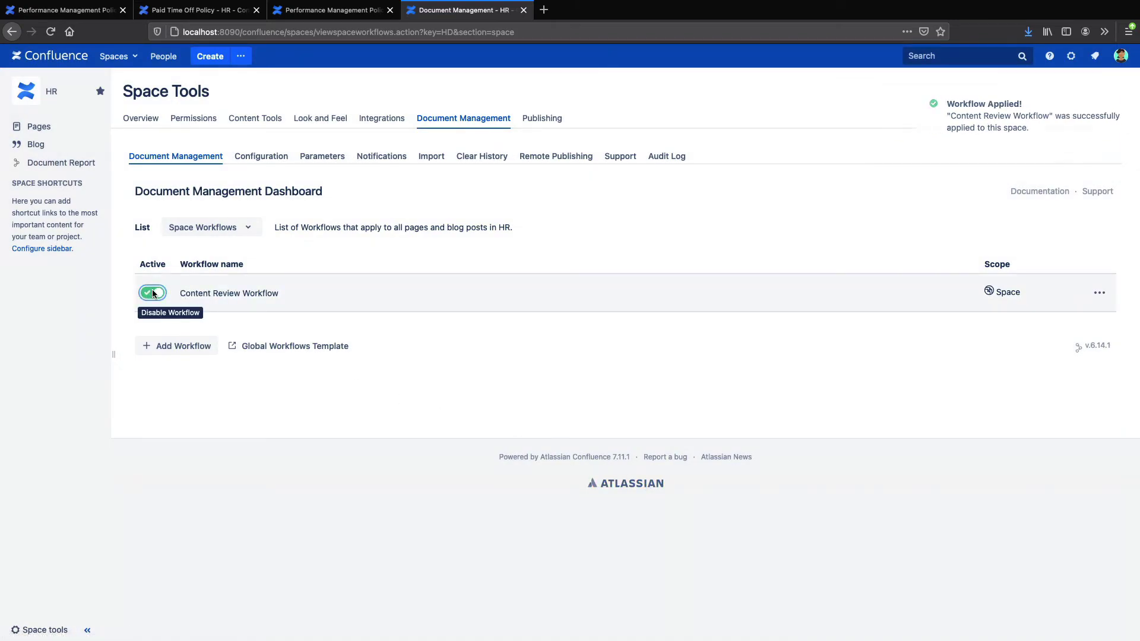
left_click(299, 12)
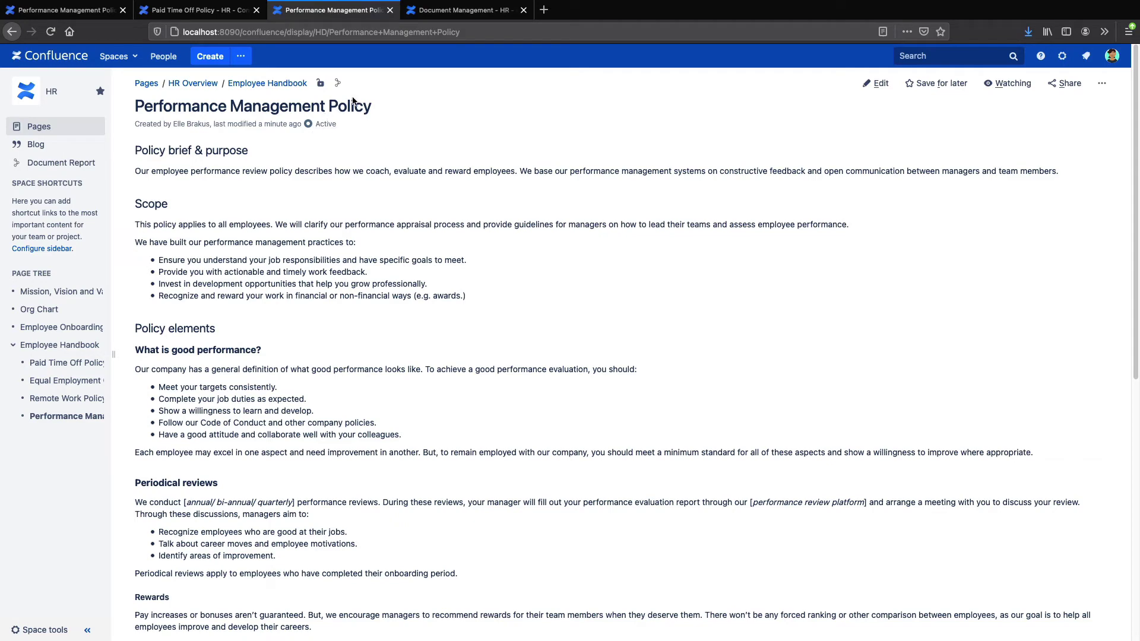
left_click(472, 13)
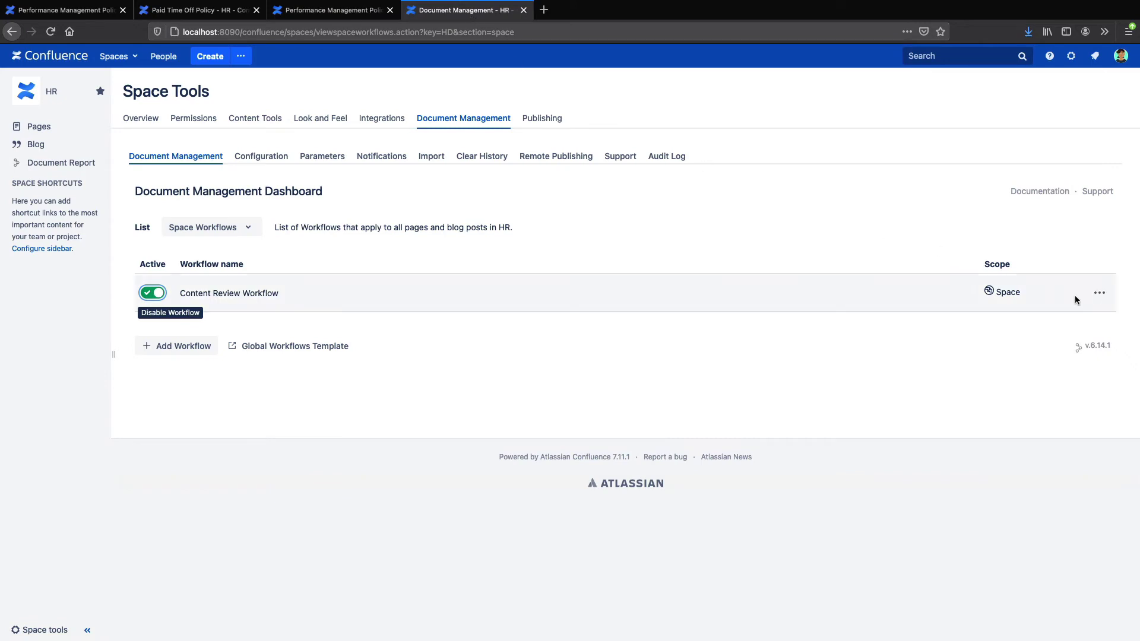
- Add the Simple approval workflow template to the HR space as a space workflow
left_click(159, 352)
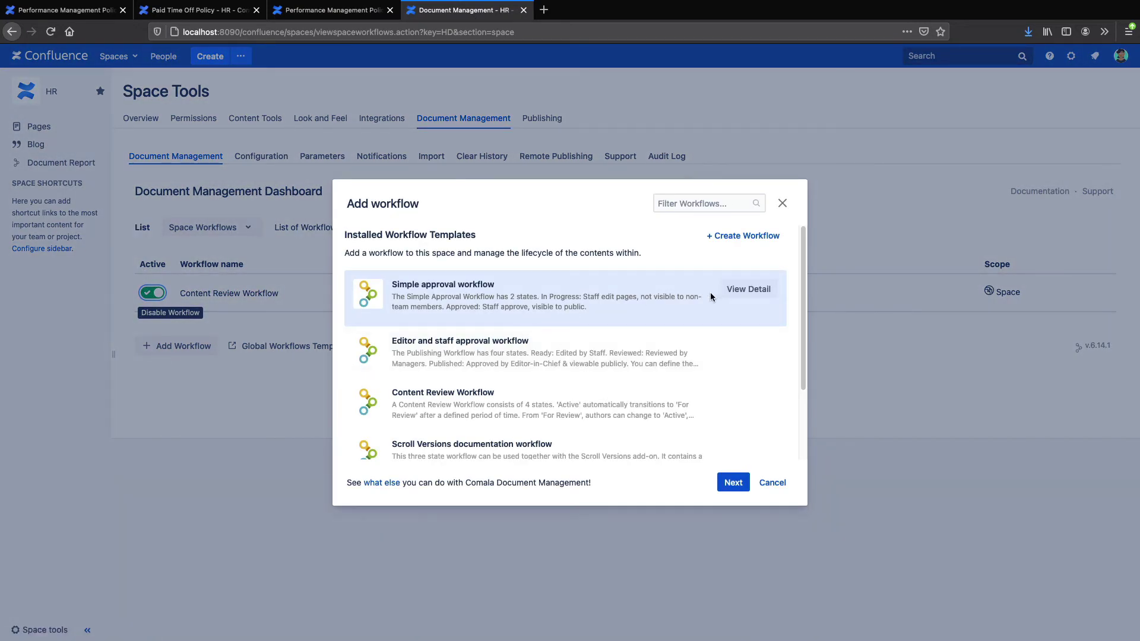
left_click(735, 486)
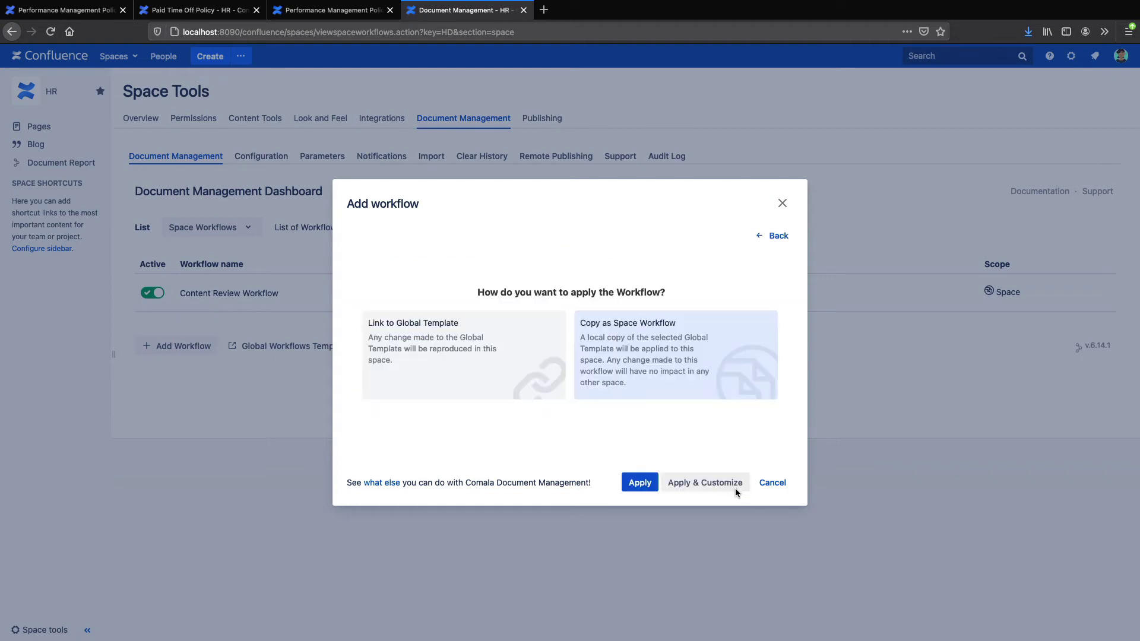
left_click(703, 483)
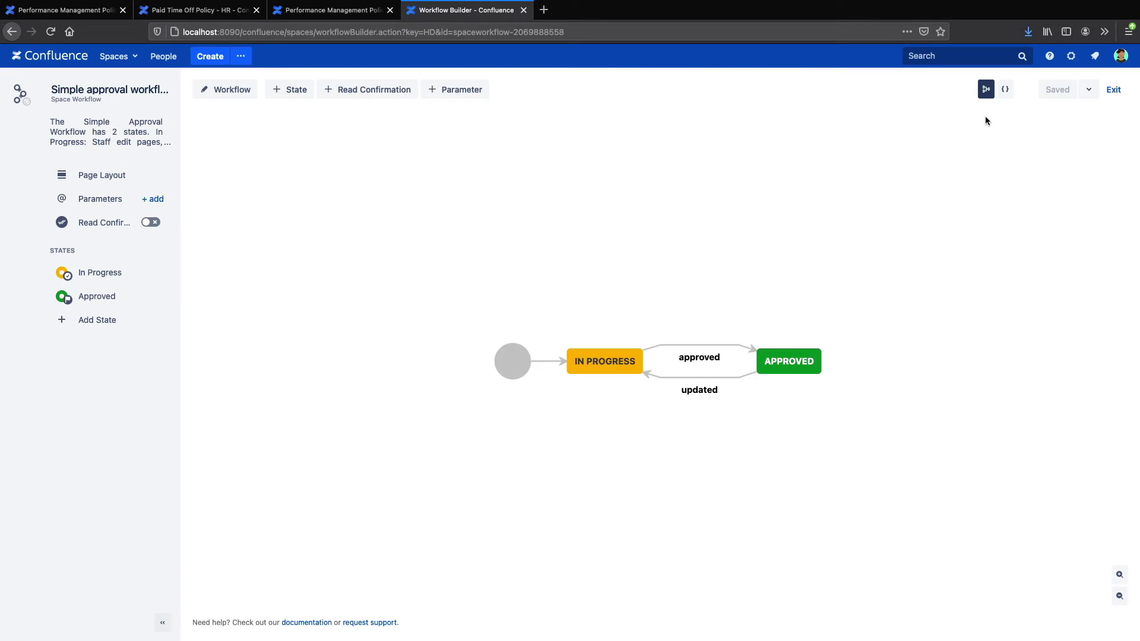
- Append '|label=simple' to line 1 of its markup and save the workflow
left_click(1005, 90)
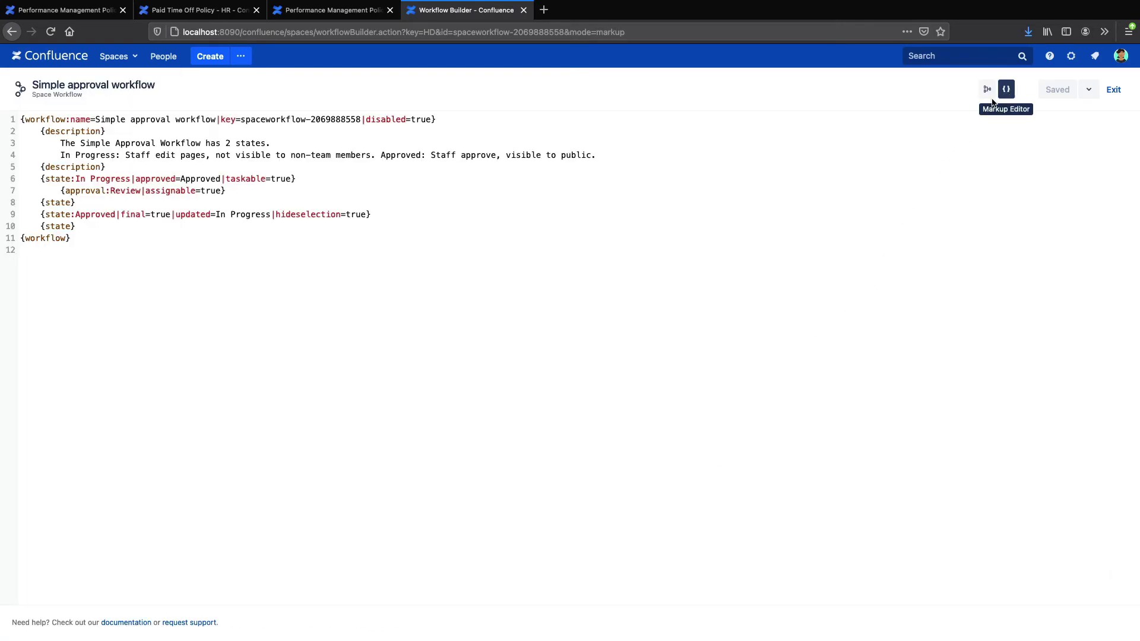
left_click(432, 120)
type("|label")
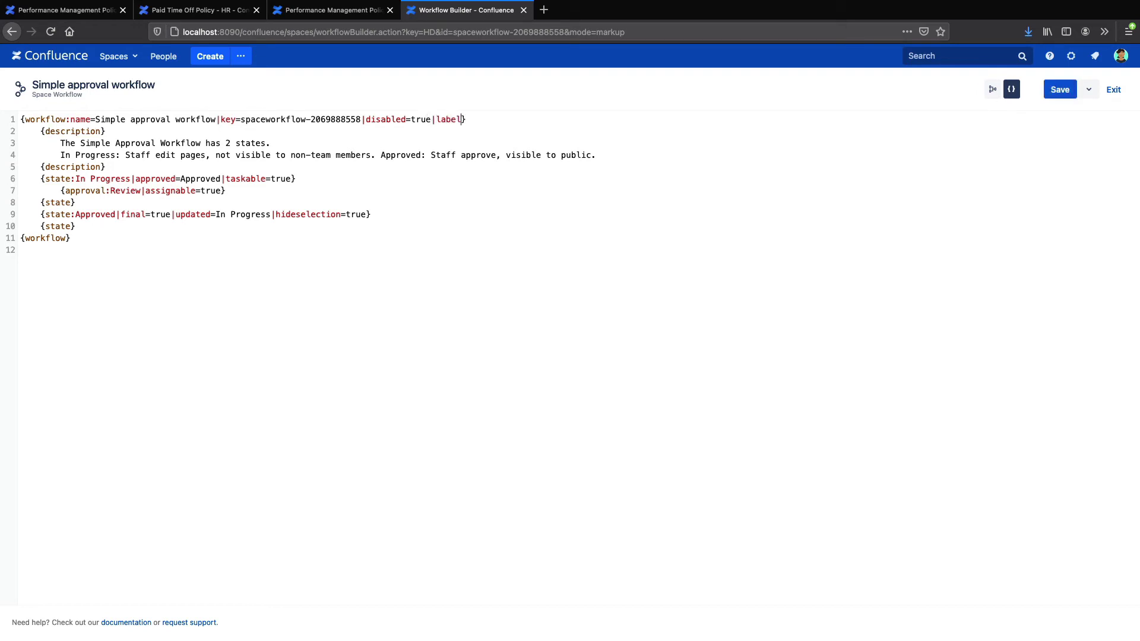
type("=simple")
left_click(1053, 89)
left_click(1105, 103)
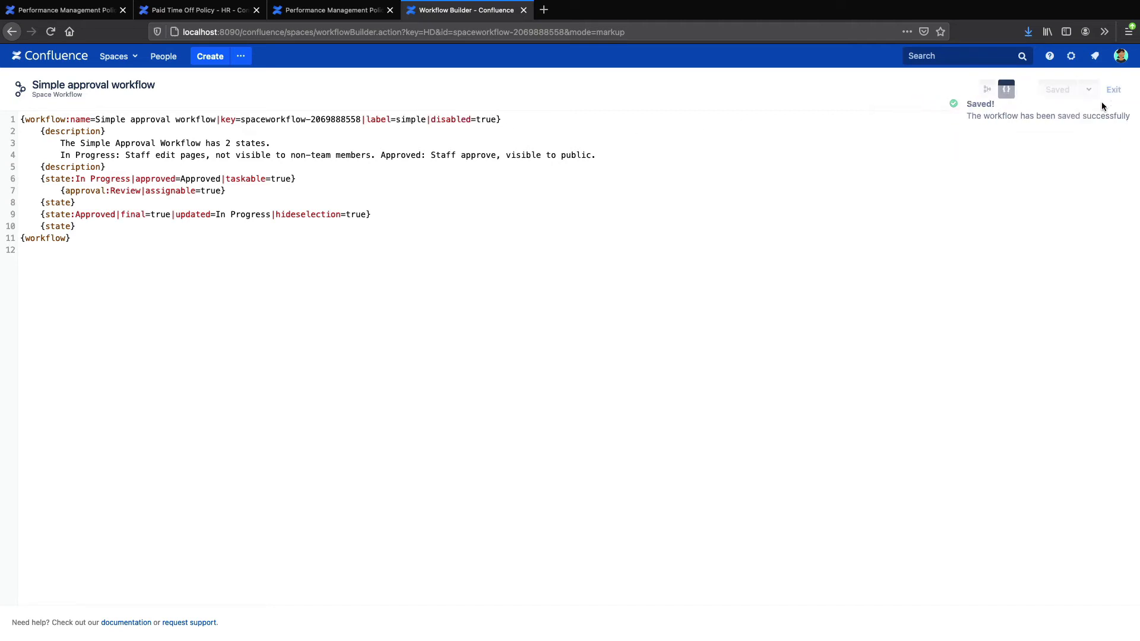
left_click(1113, 91)
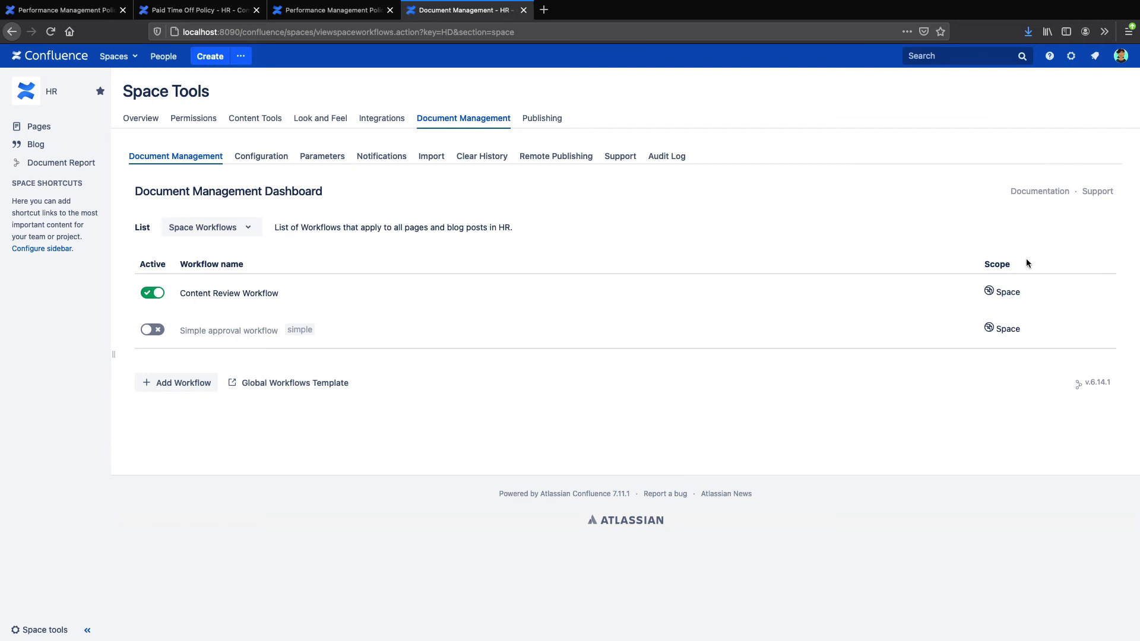
- Add '|label=simple|invertlabel=true' to line 1 of the Content Review Workflow markup
left_click(1099, 292)
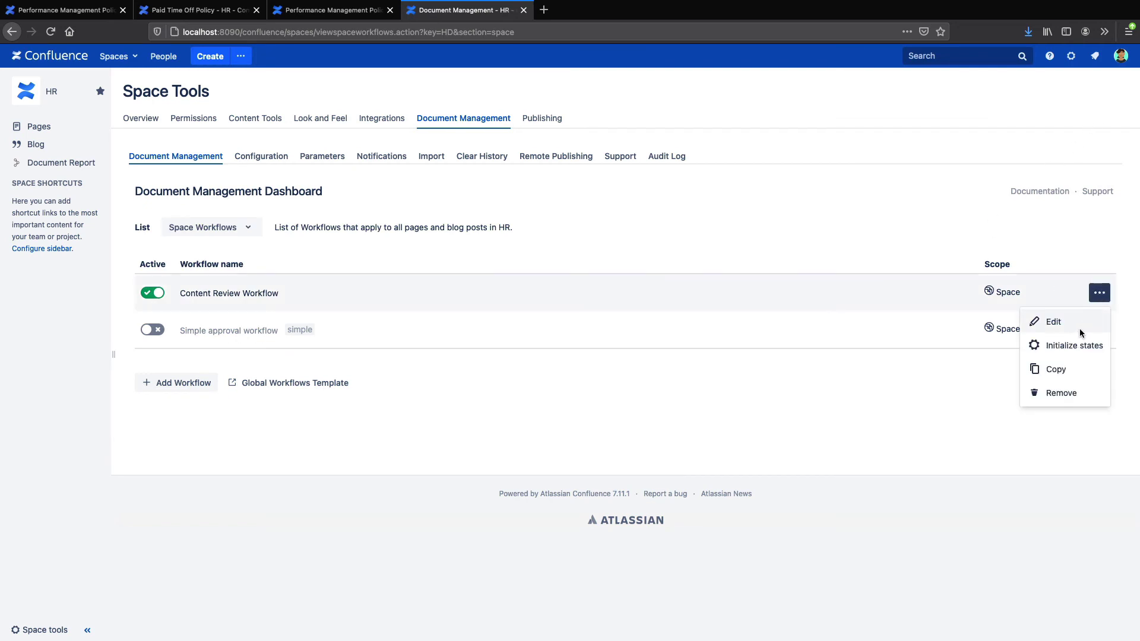
left_click(1079, 327)
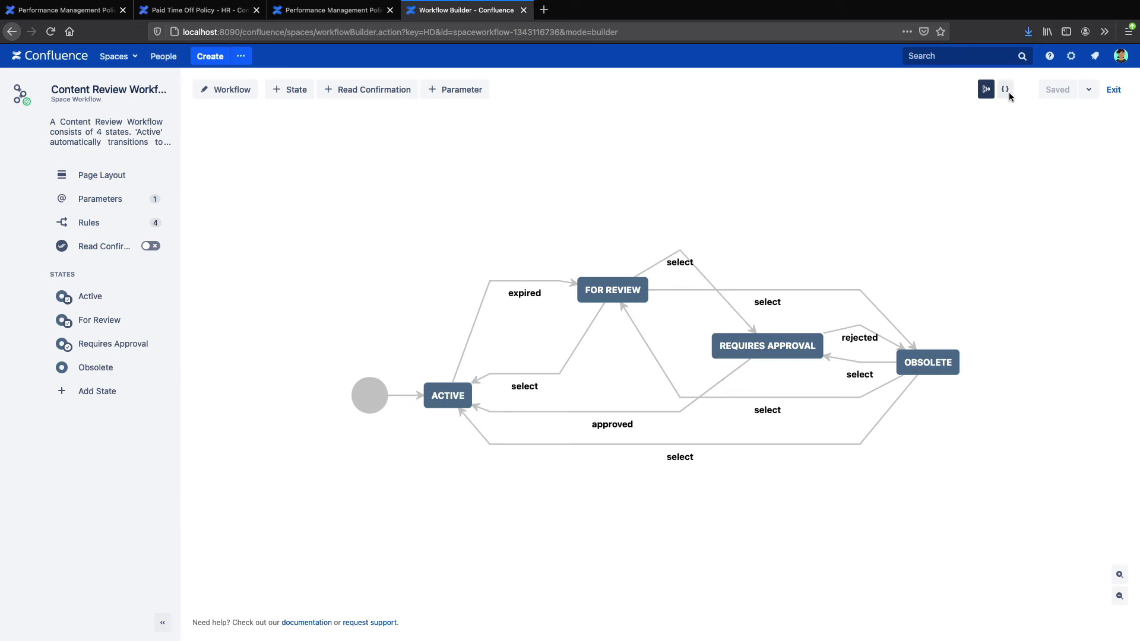
left_click(1005, 89)
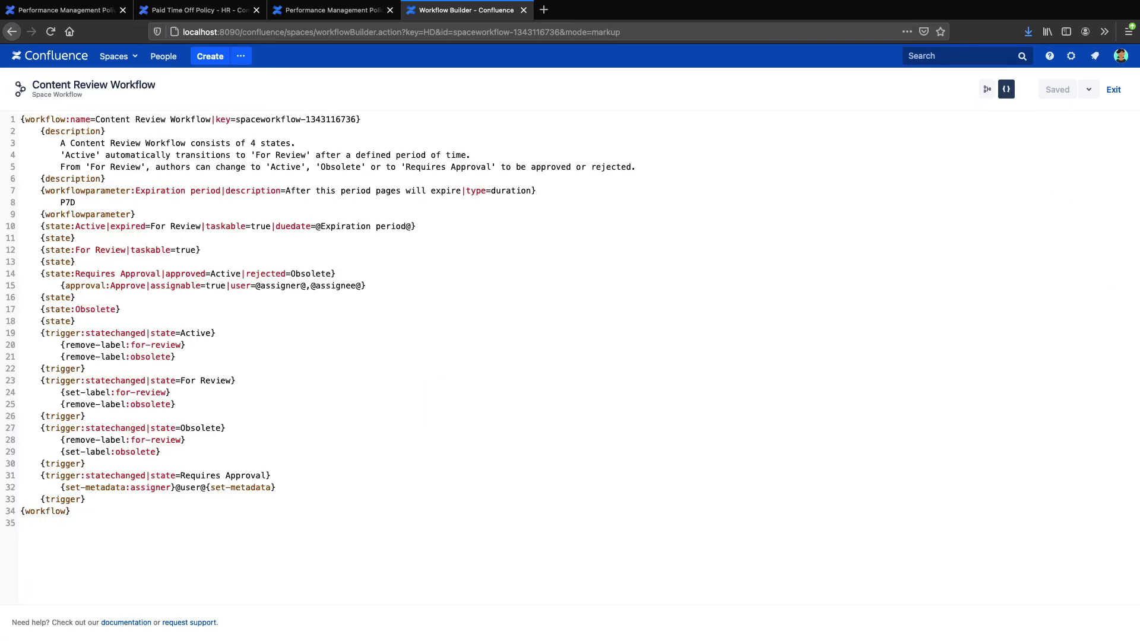
right_click(357, 118)
left_click(371, 177)
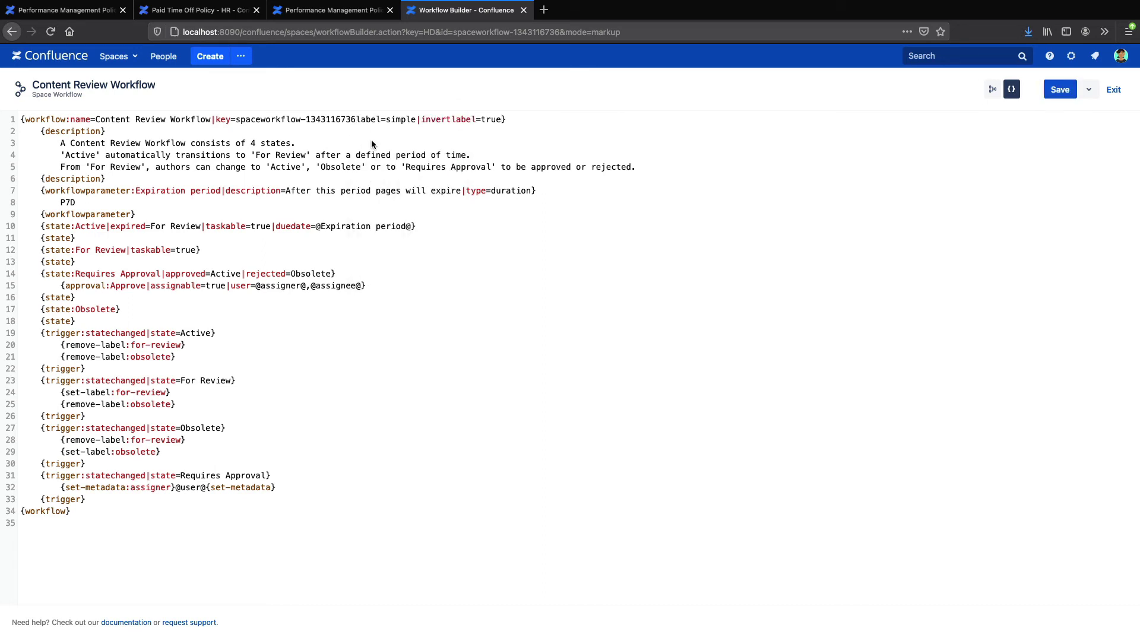
type("|")
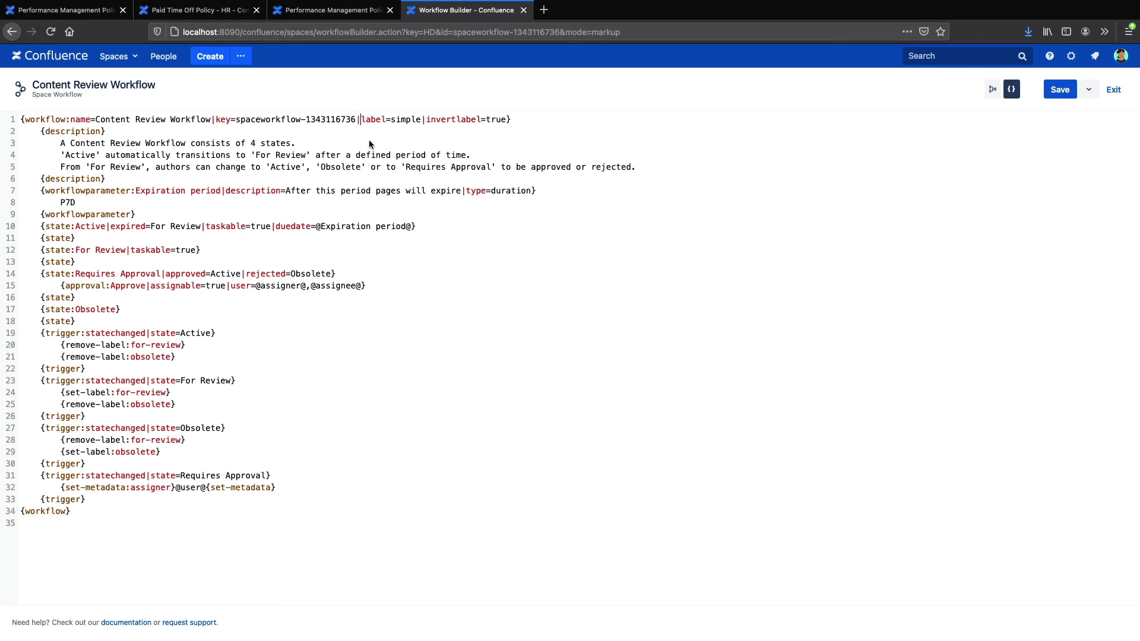
- Save the Content Review Workflow changes and switch on Simple approval workflow
left_click(1050, 90)
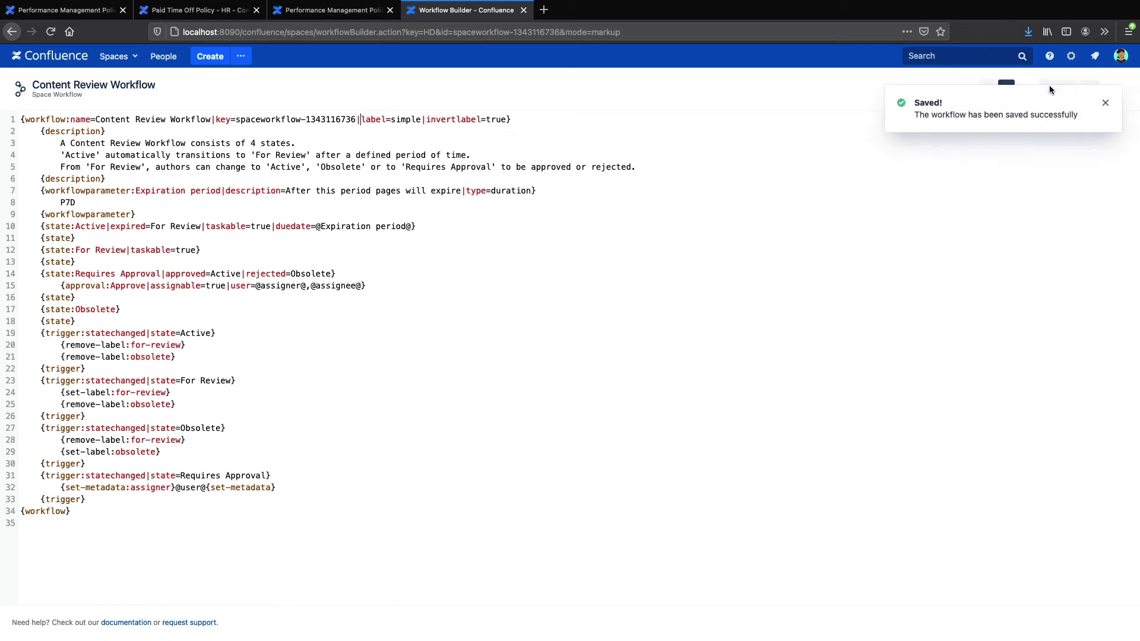
left_click(1104, 104)
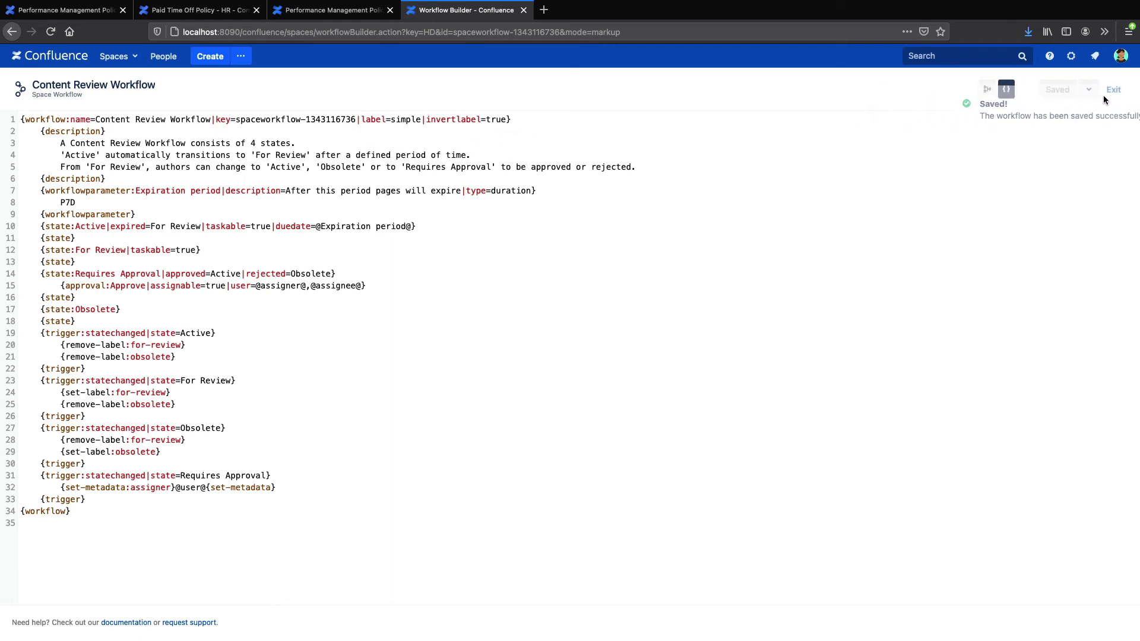
left_click(1110, 89)
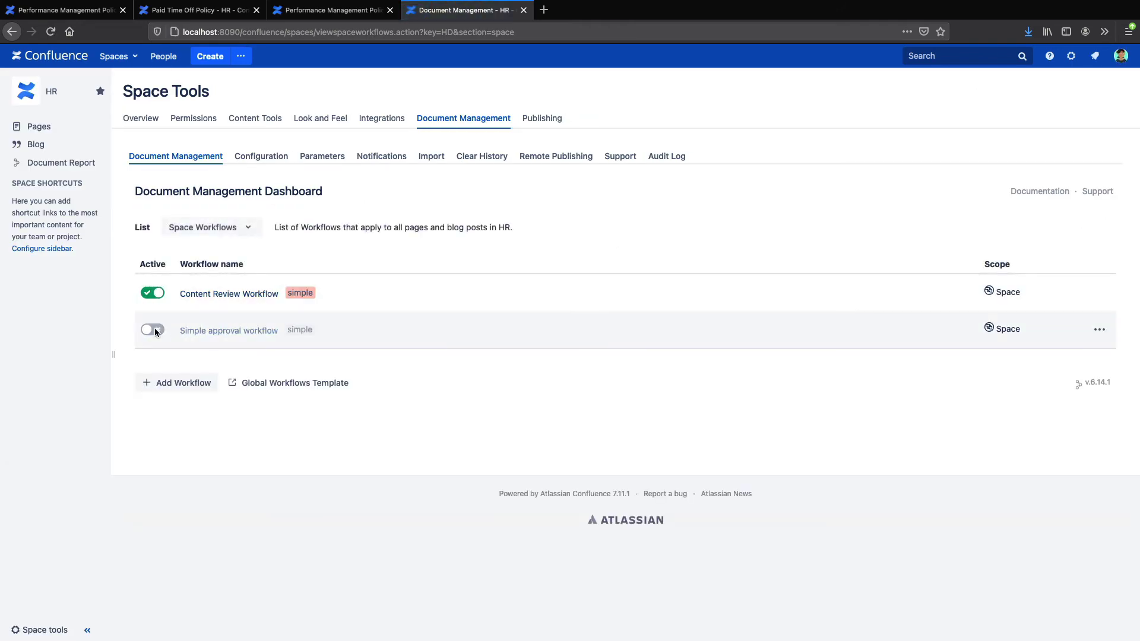
left_click(155, 330)
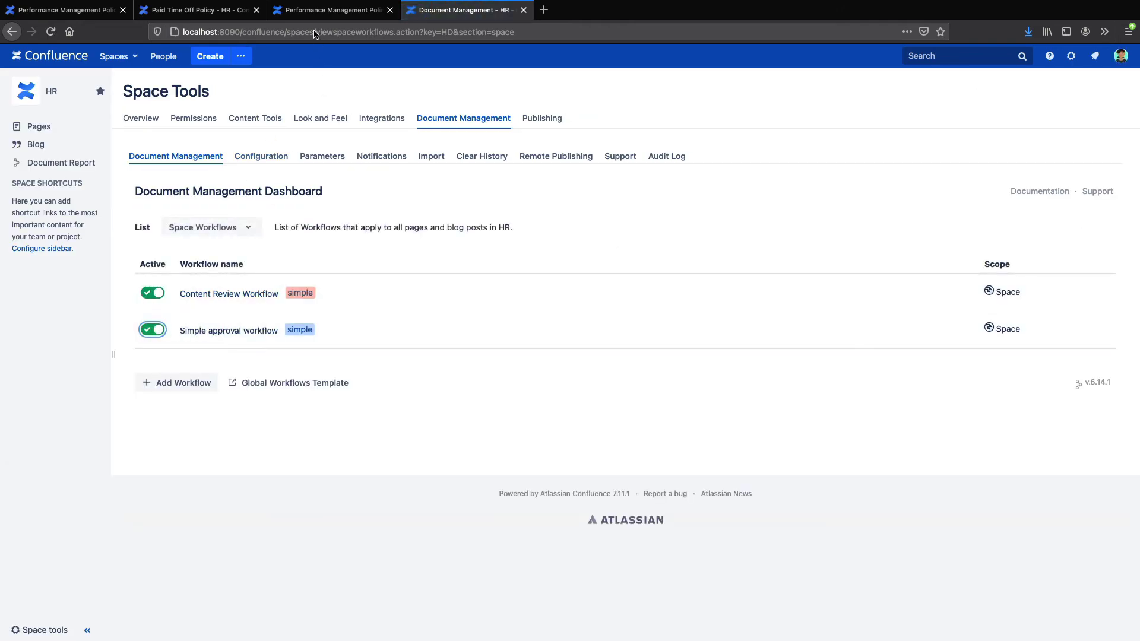
- Add the label 'simple' to the Remote Work Policy page
left_click(312, 10)
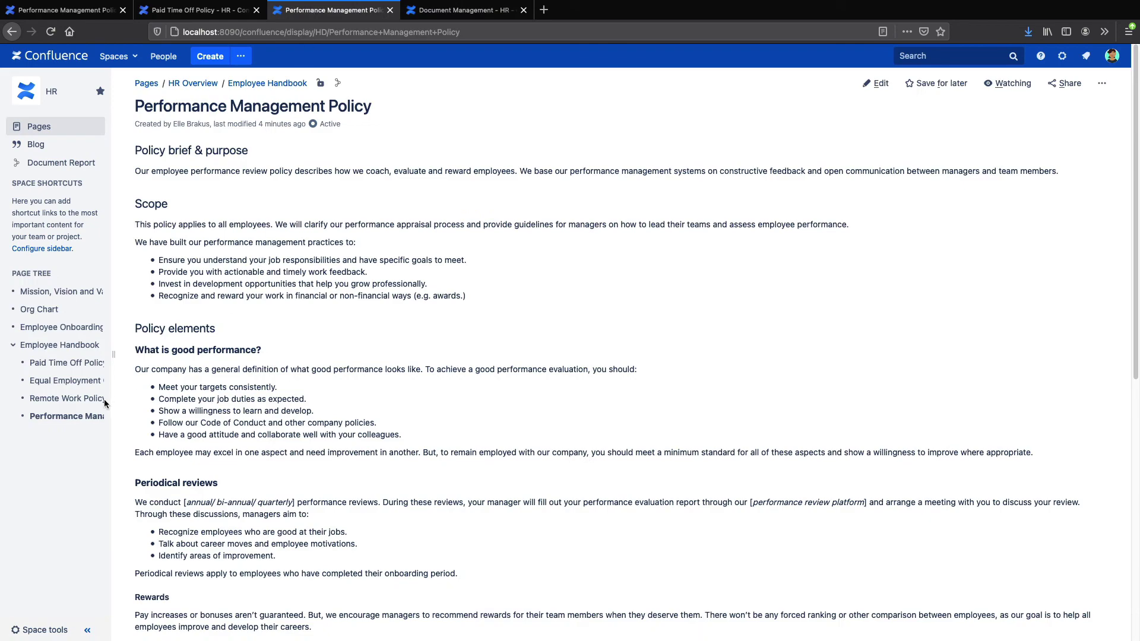
left_click(84, 398)
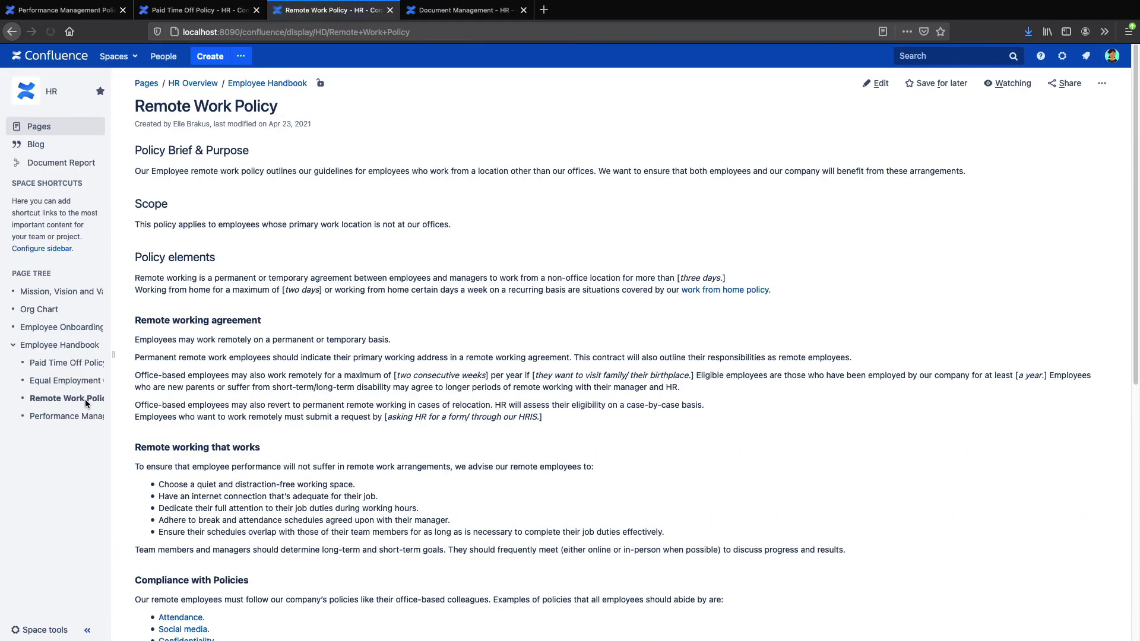
scroll(833, 463, "down", 7)
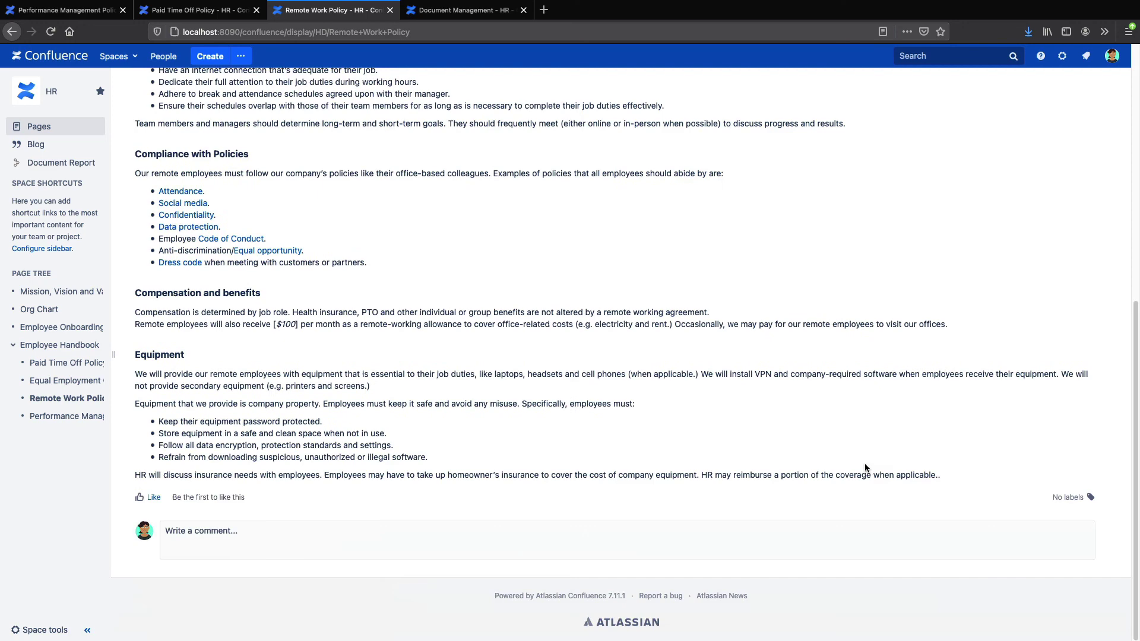
left_click(1083, 499)
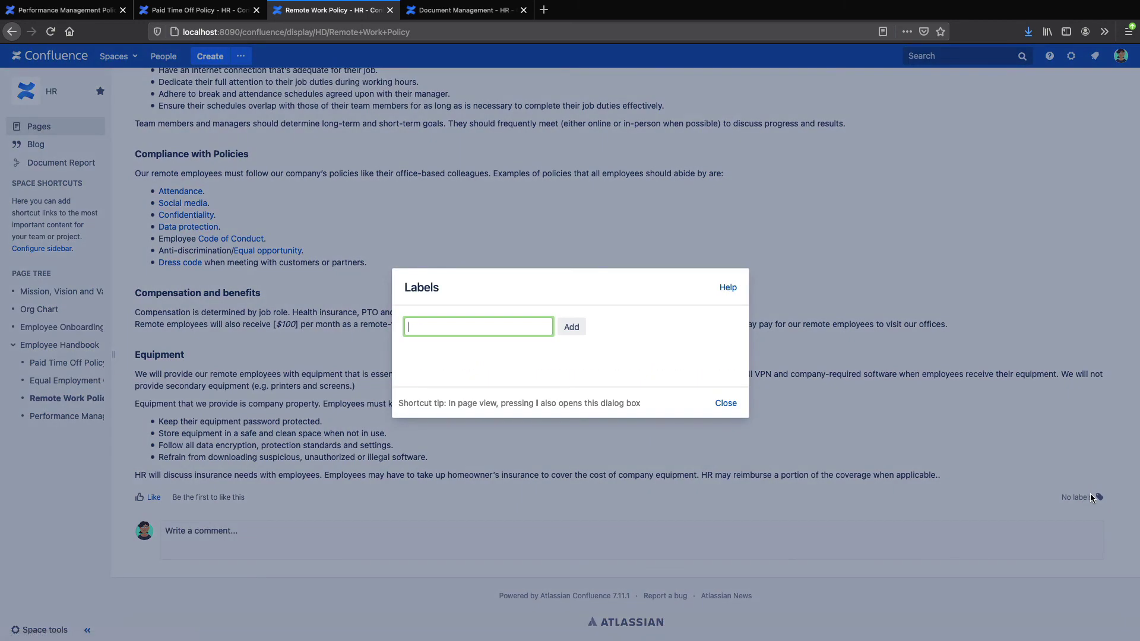
type("simple")
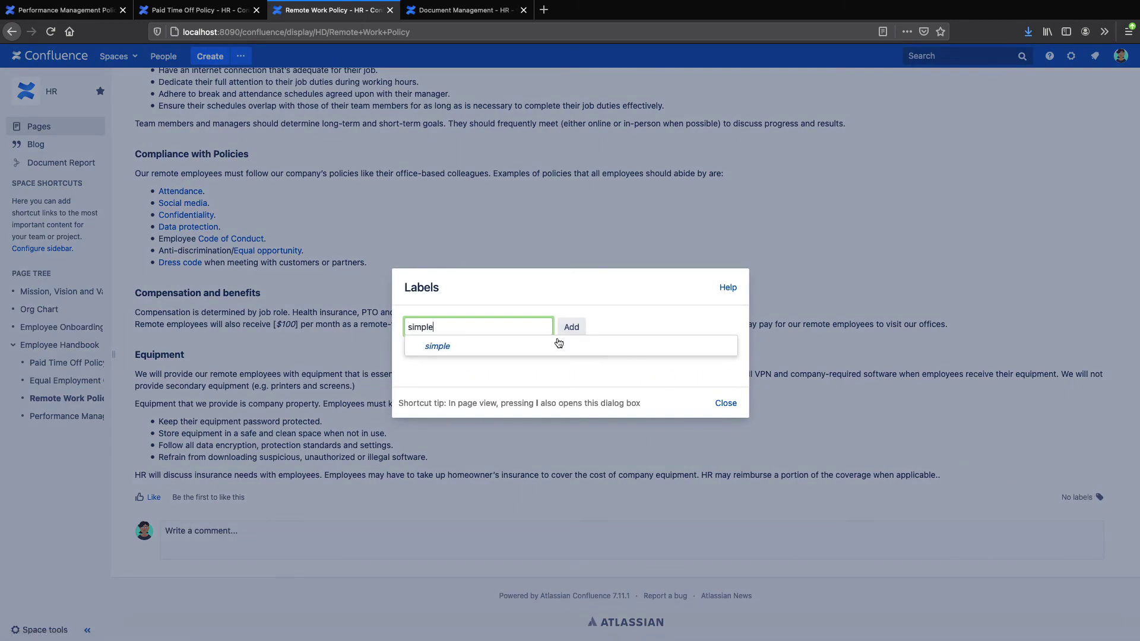
left_click(568, 327)
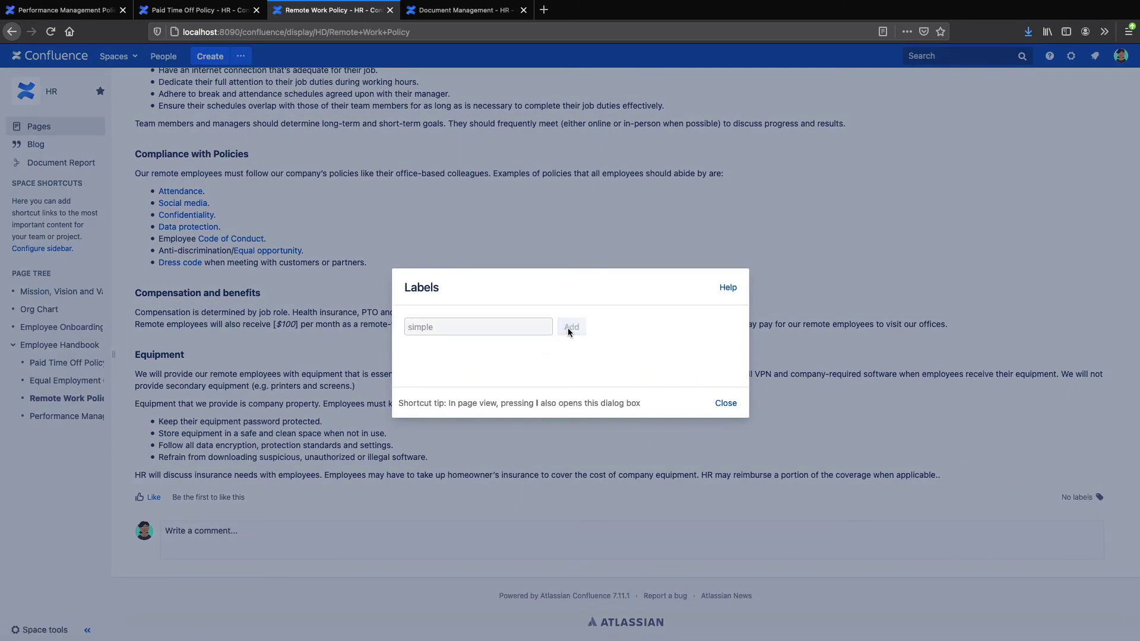
left_click(735, 405)
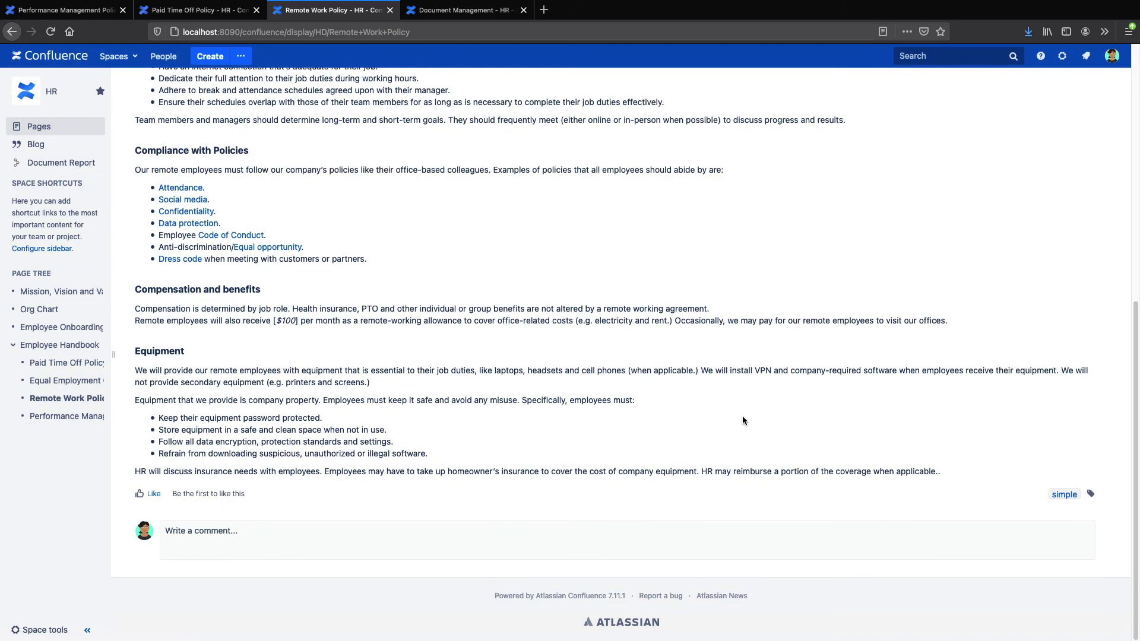
scroll(742, 420, "up", 7)
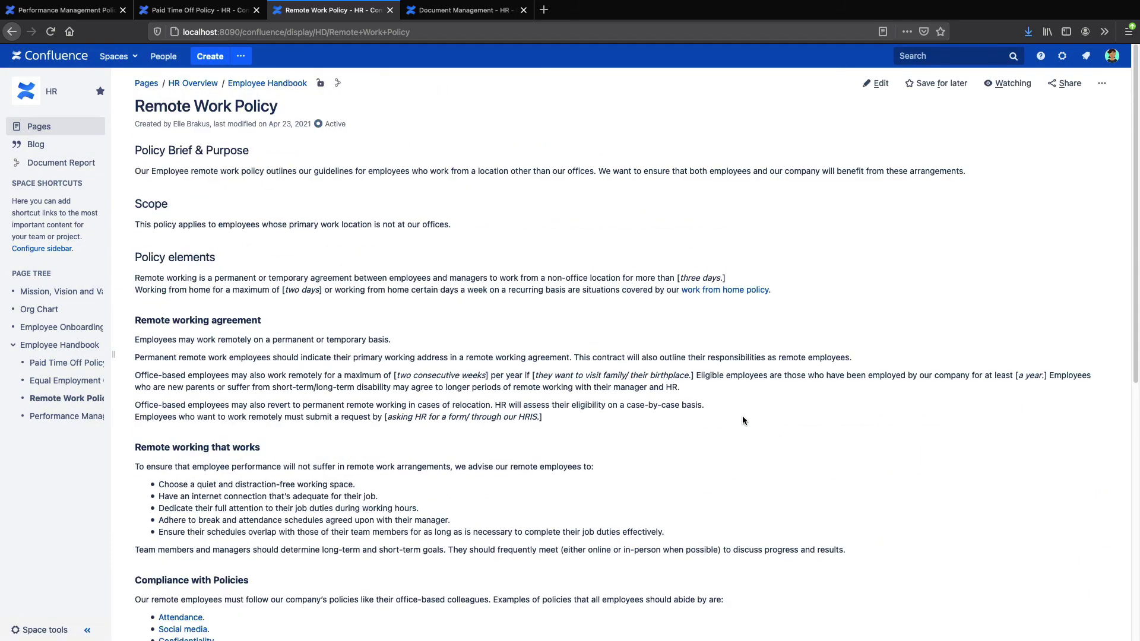
- Reload Remote Work Policy and submit its review to move it into In Progress
left_click(47, 31)
left_click(336, 123)
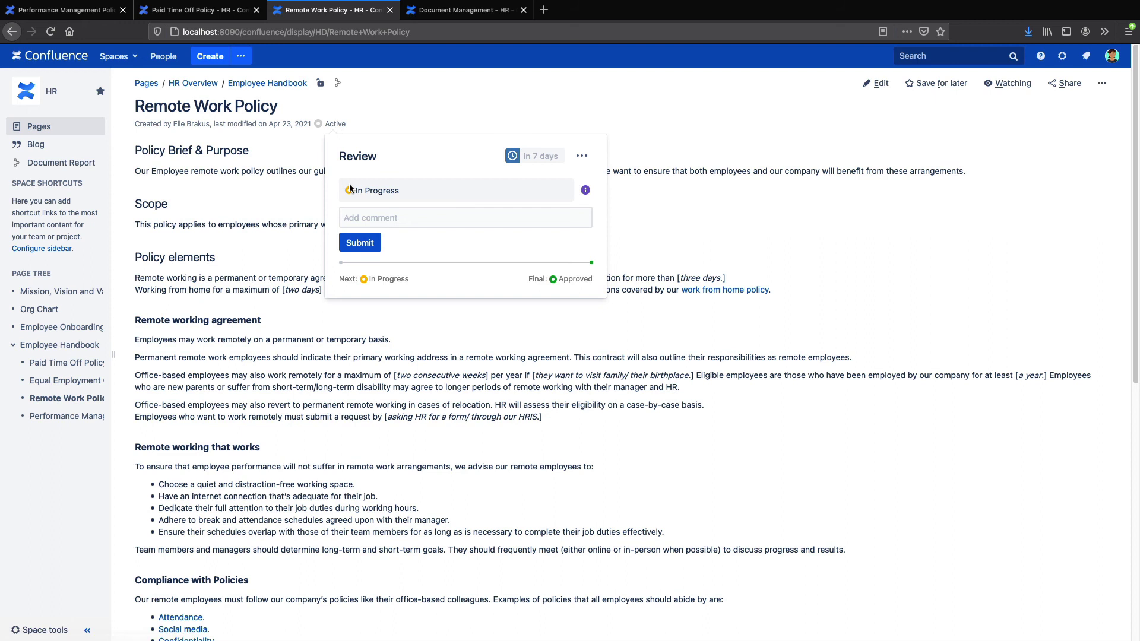
left_click(360, 243)
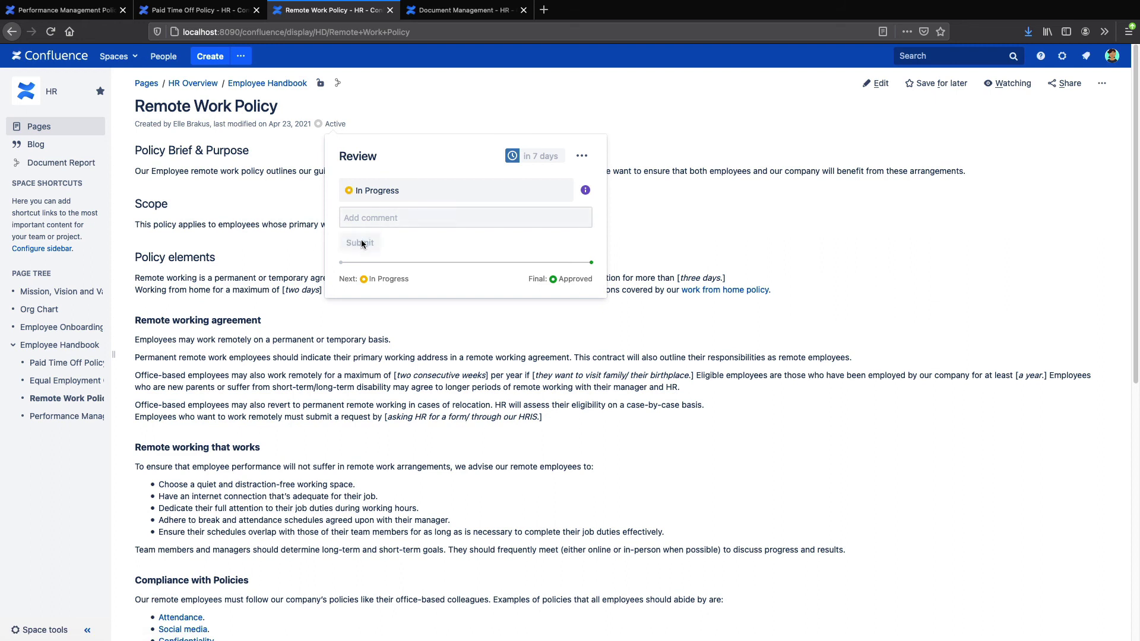